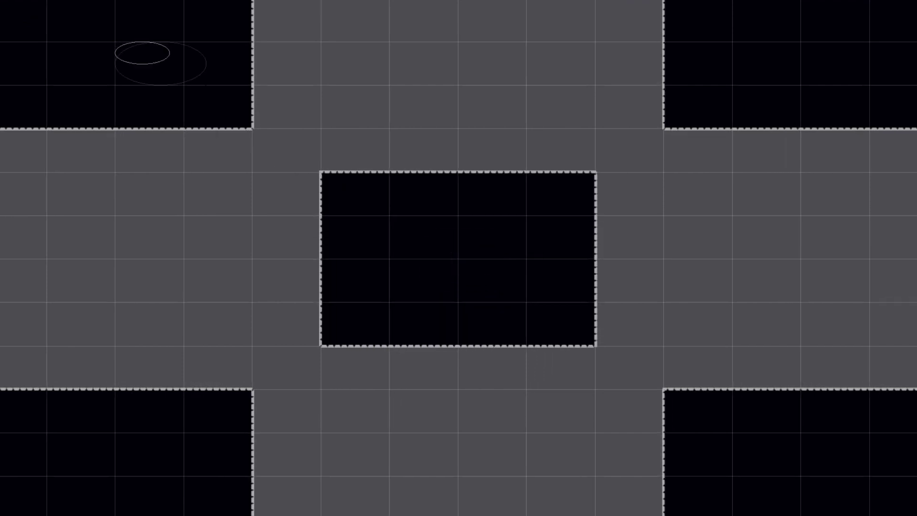
# - Drag an intersecting ellipse across the cross-shaped selection to round its outer edges
pyautogui.moveTo(116, 43); pyautogui.dragTo(801, 474)
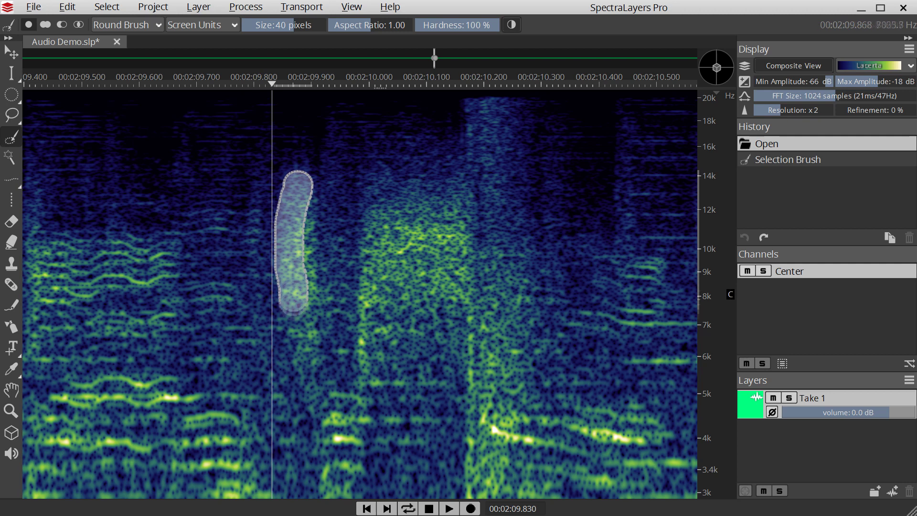
# - Brush-select the narrow vertical streak and add an egg-shaped elliptical region
pyautogui.moveTo(295, 179); pyautogui.dragTo(301, 355)
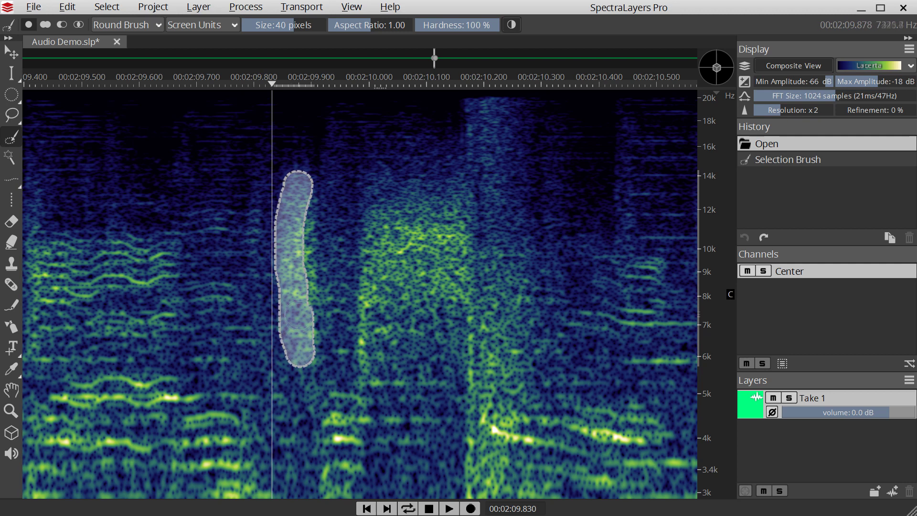
pyautogui.press('e')
pyautogui.moveTo(357, 183); pyautogui.dragTo(479, 392)
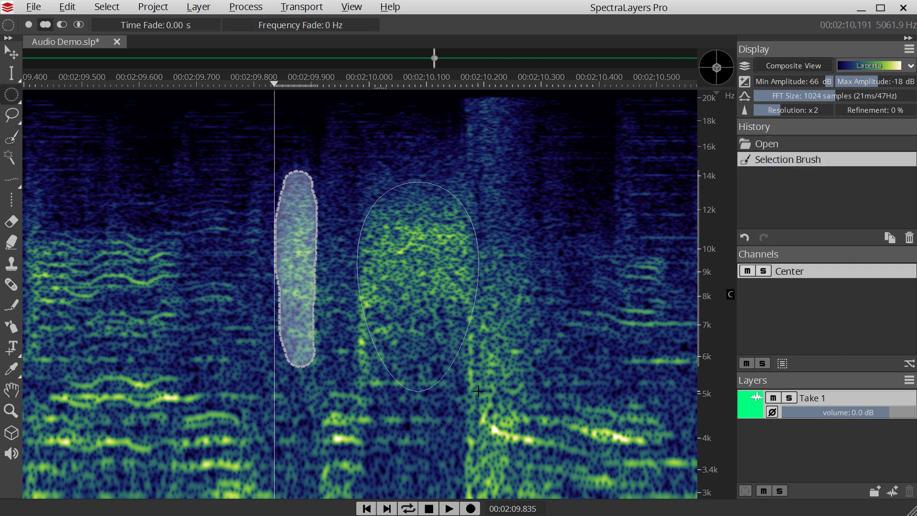
# - Trim the egg region's bottom flat with a rectangle, then add a lasso region
pyautogui.press('r')
pyautogui.moveTo(351, 394); pyautogui.dragTo(517, 311)
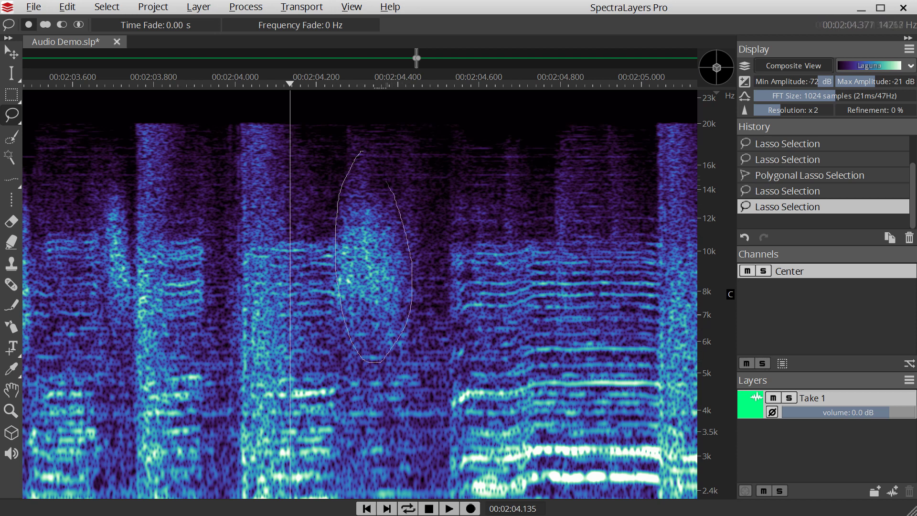
pyautogui.moveTo(391, 185); pyautogui.dragTo(363, 154)
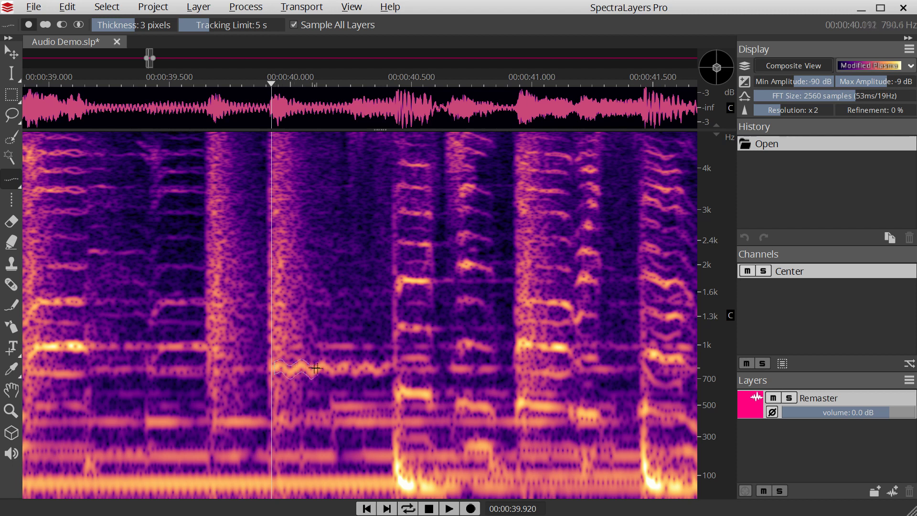
# - Select the wavy 700 Hz tone, then the stack of harmonics after 40.5 s
pyautogui.moveTo(386, 371); pyautogui.dragTo(387, 370)
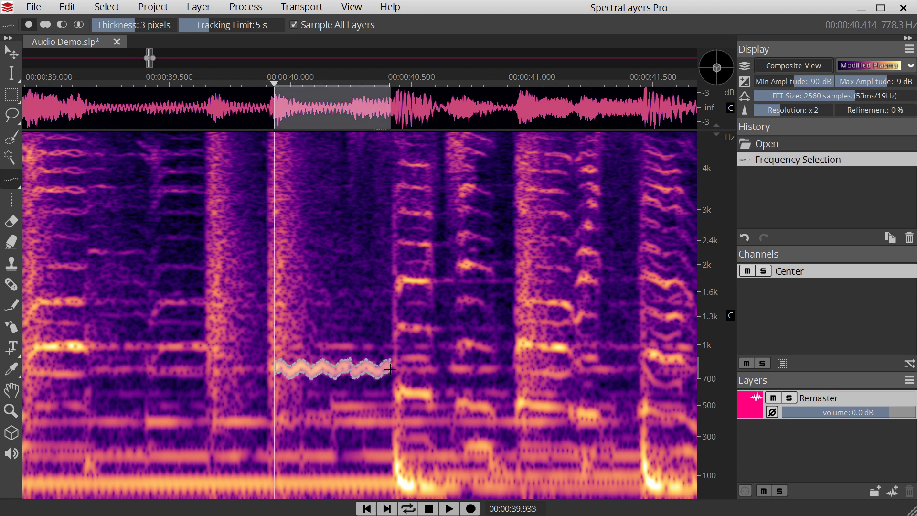
pyautogui.press('h')
pyautogui.click(490, 406)
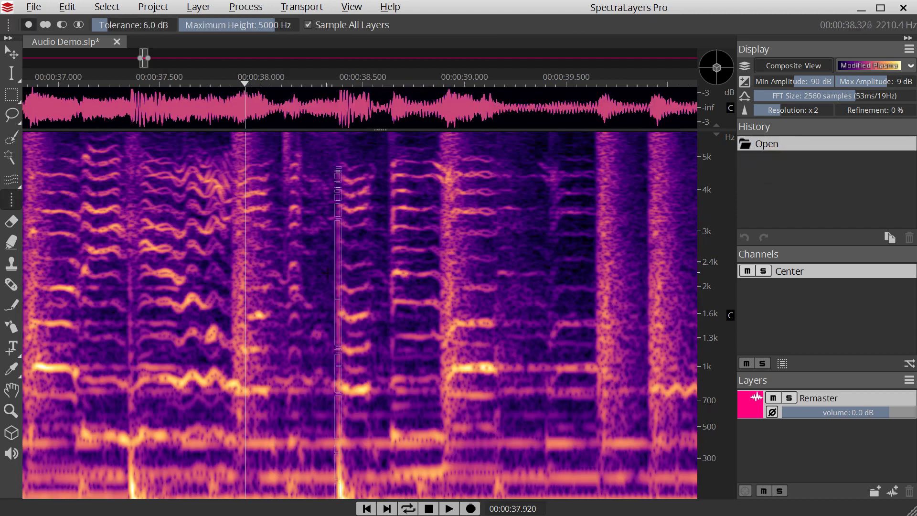
# - Select a transient line and two similar-energy tonal blobs, then zoom to 37 s
pyautogui.click(335, 272)
pyautogui.press('w')
pyautogui.click(460, 324)
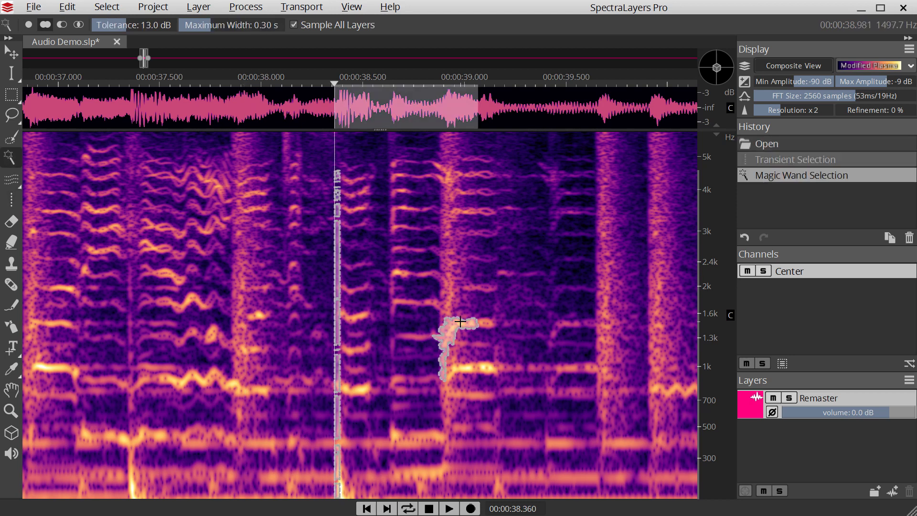
pyautogui.keyDown('shift'); pyautogui.click(440, 358); pyautogui.keyUp('shift')
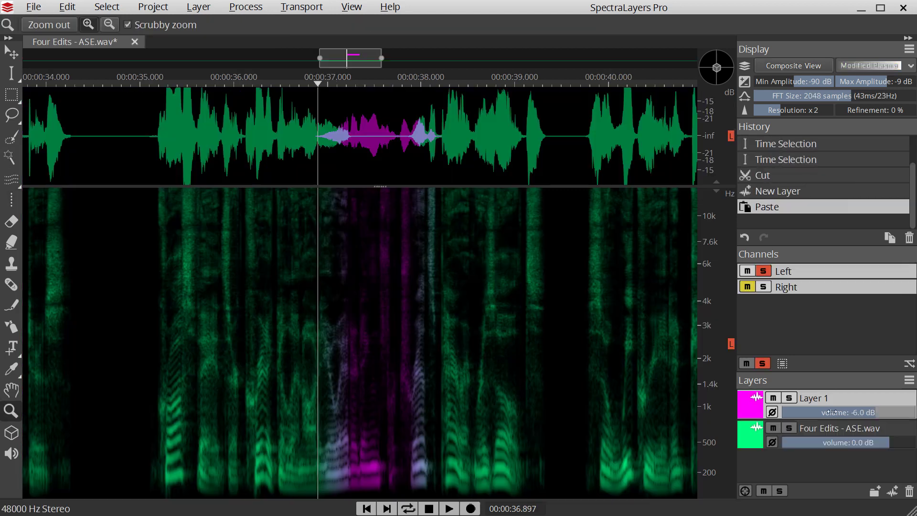
pyautogui.moveTo(344, 441); pyautogui.dragTo(373, 443)
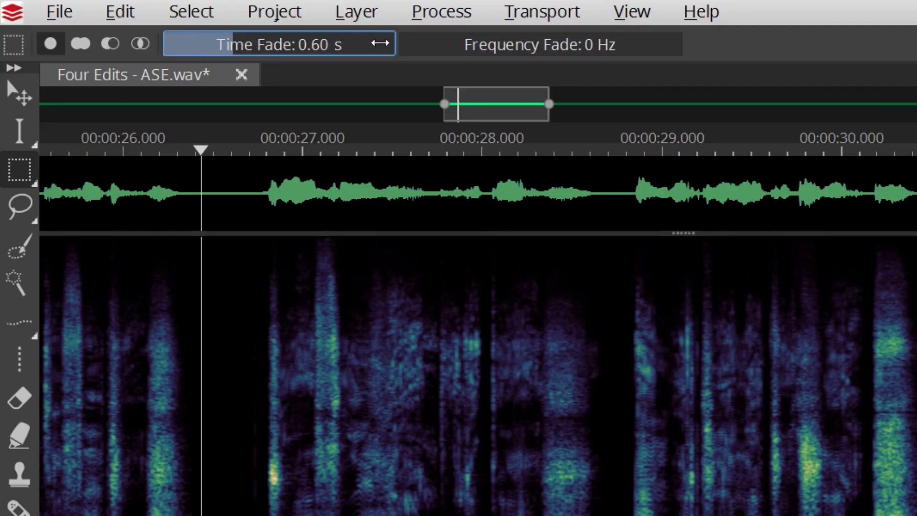
# - With a 565 Hz frequency fade, select a rectangle and brush four horizontal bands
pyautogui.moveTo(453, 45); pyautogui.dragTo(501, 45)
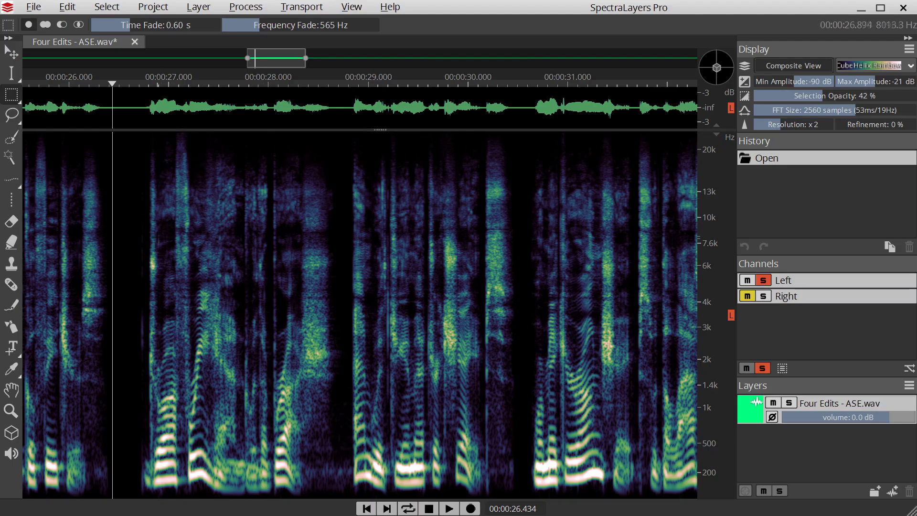
pyautogui.moveTo(314, 406); pyautogui.dragTo(330, 414)
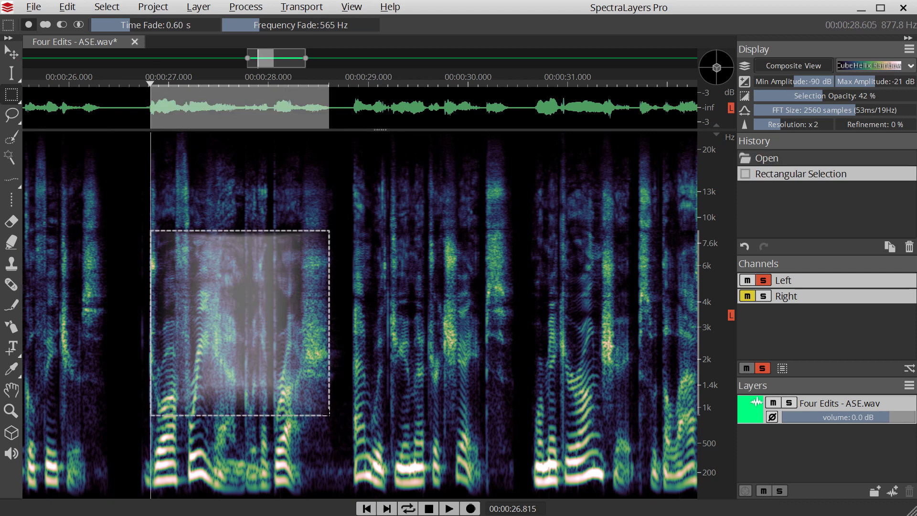
pyautogui.press('b')
pyautogui.moveTo(366, 247); pyautogui.dragTo(508, 247)
pyautogui.moveTo(391, 301); pyautogui.dragTo(523, 301)
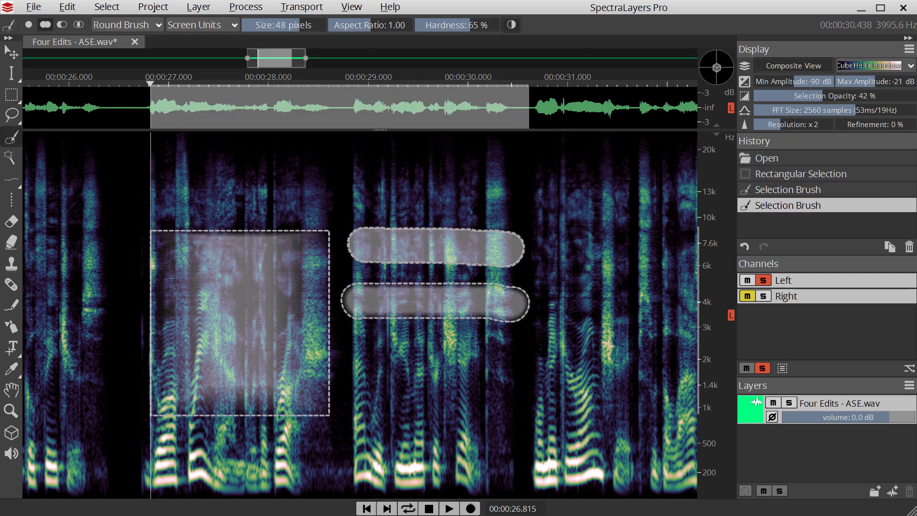
pyautogui.moveTo(351, 359); pyautogui.dragTo(530, 358)
pyautogui.moveTo(352, 407); pyautogui.dragTo(530, 407)
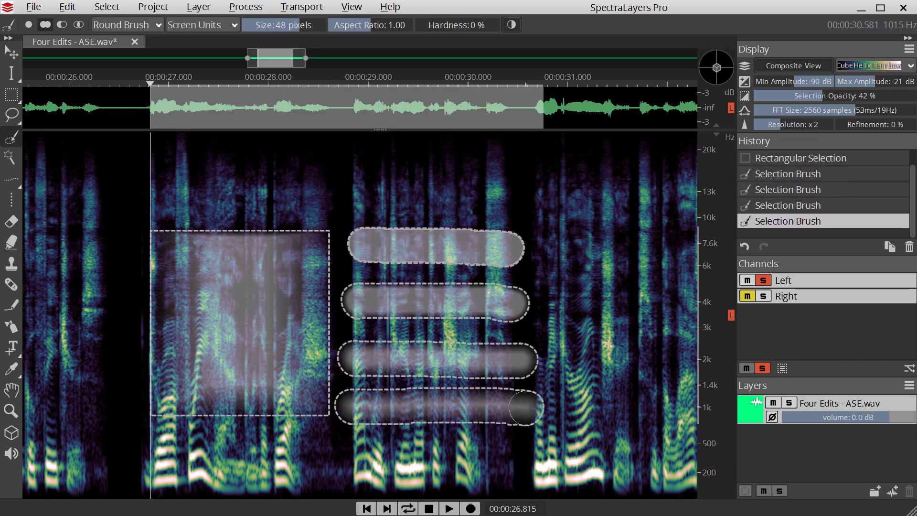
# - Preview the selection, cut it, paste it onto a new layer, and tilt into 3D
pyautogui.press('space')
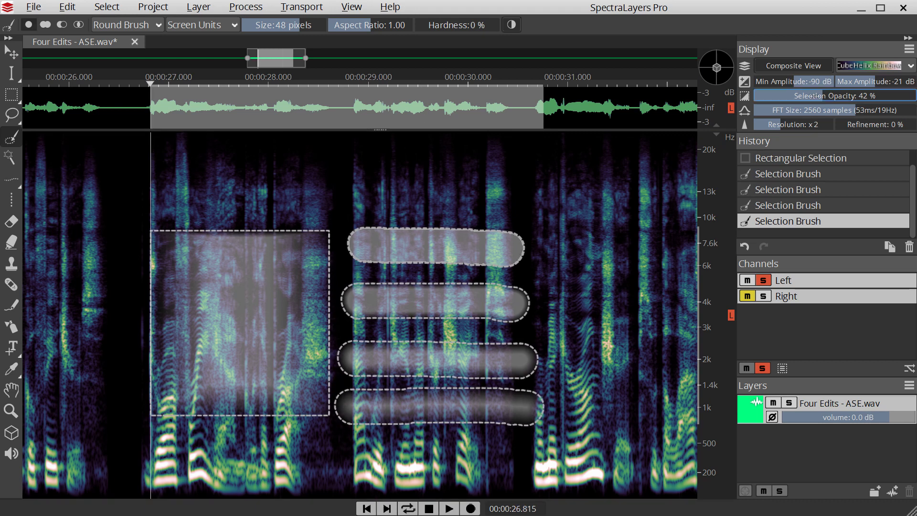
pyautogui.moveTo(826, 95); pyautogui.dragTo(846, 95)
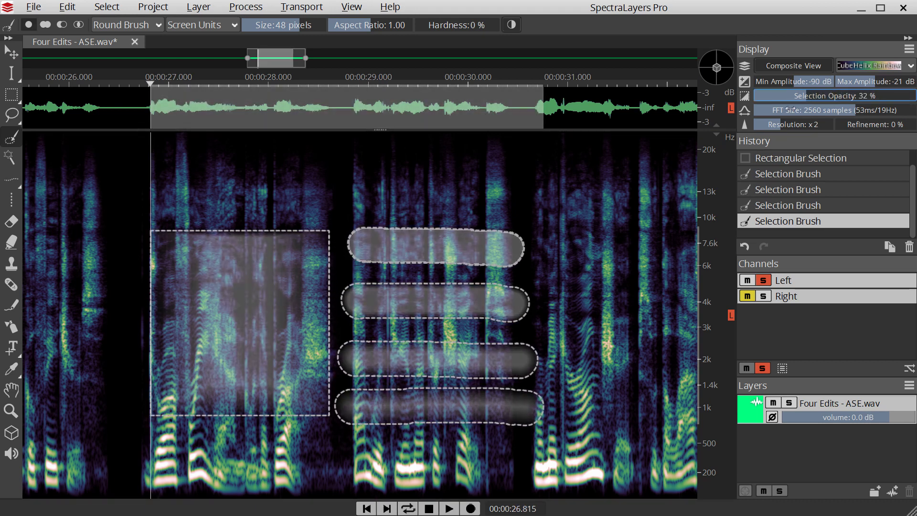
pyautogui.hotkey('ctrl', 'x')
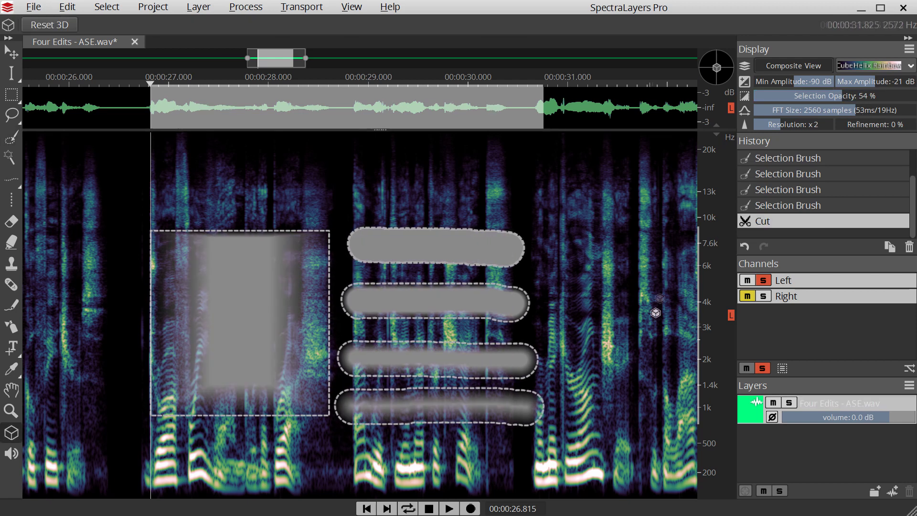
pyautogui.hotkey('ctrl', 'shift', 'v')
pyautogui.moveTo(580, 439); pyautogui.dragTo(552, 418)
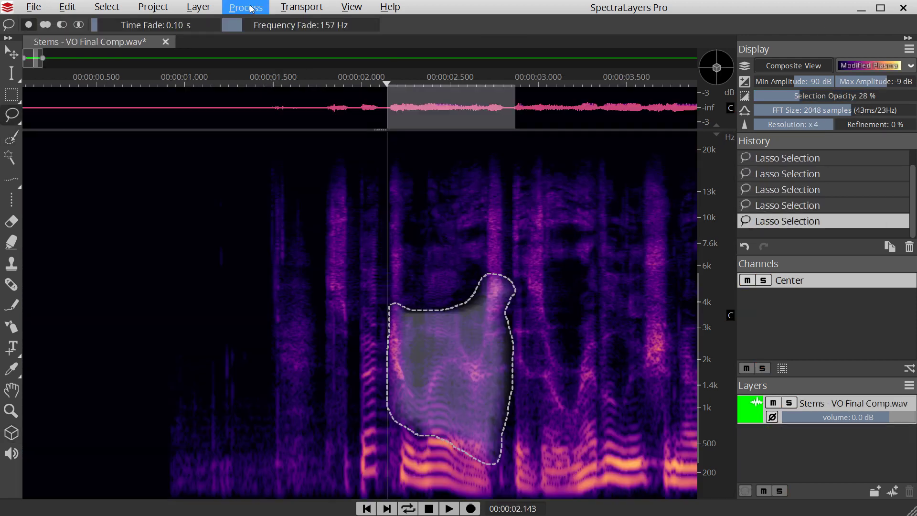
# - Apply Reverb Reduction to the freehand lasso region
pyautogui.click(245, 6)
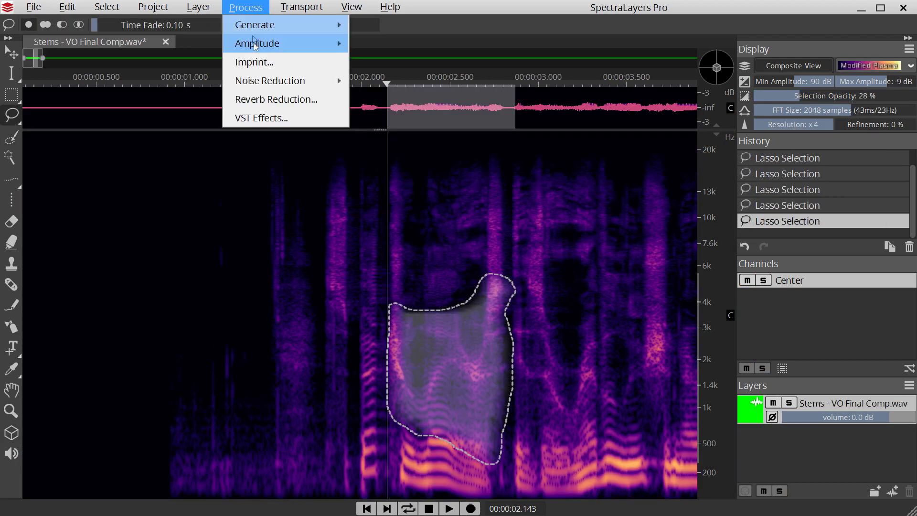
pyautogui.click(255, 100)
pyautogui.click(485, 313)
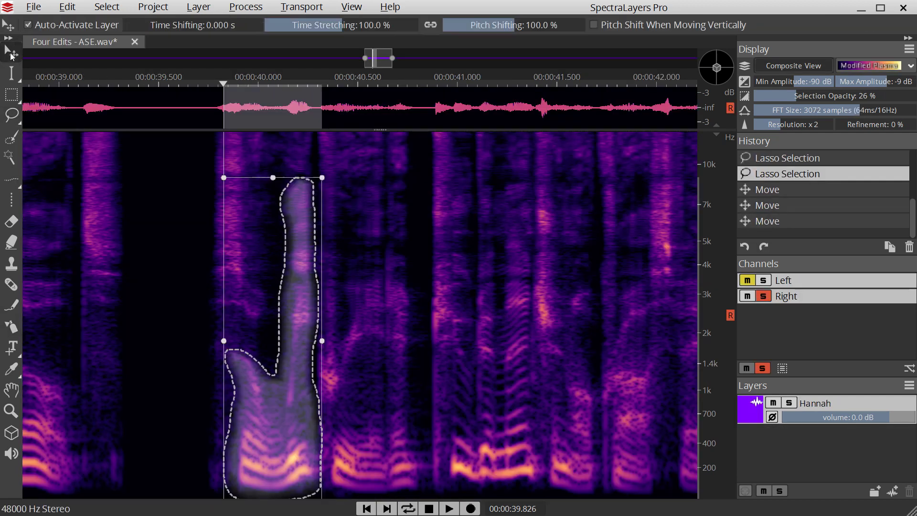
# - Stretch and pitch-shift the vocal shape down, then cut the faded polygon to a new layer
pyautogui.moveTo(322, 341); pyautogui.dragTo(327, 341)
pyautogui.moveTo(273, 177); pyautogui.dragTo(272, 193)
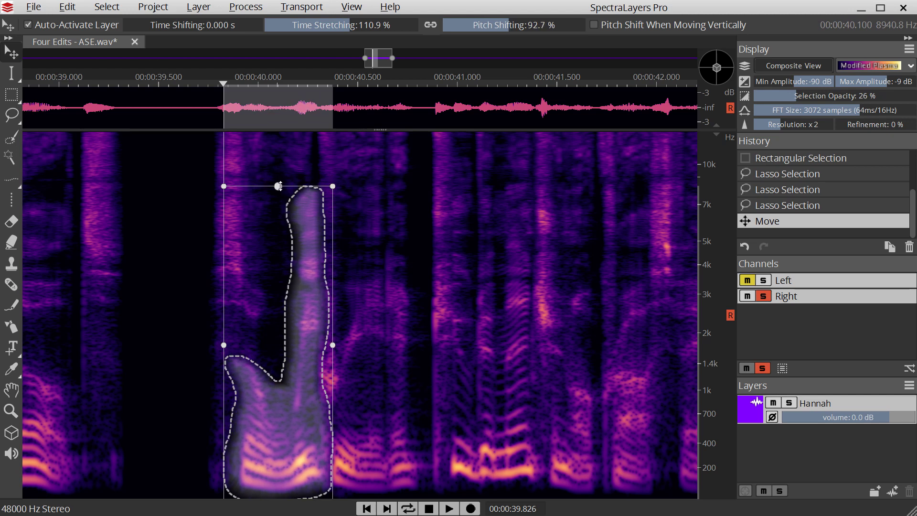
pyautogui.moveTo(285, 428); pyautogui.dragTo(278, 428)
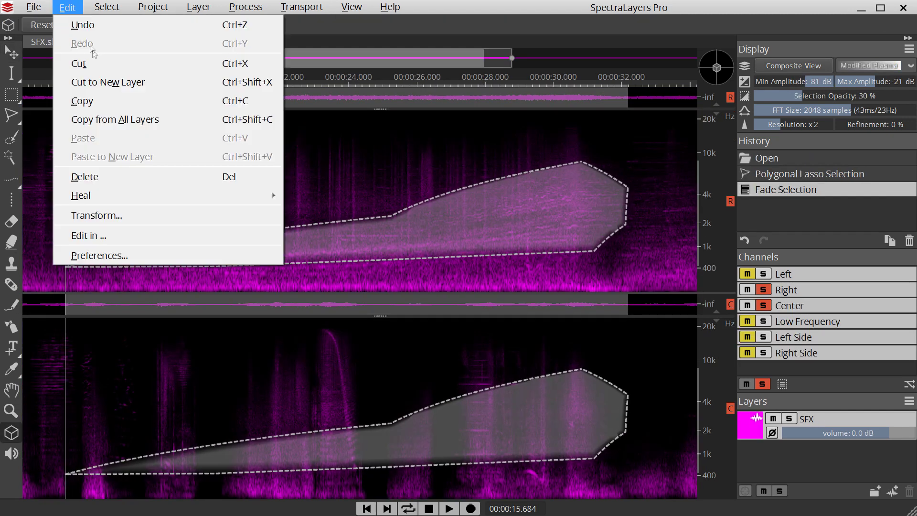
pyautogui.click(67, 6)
pyautogui.click(108, 82)
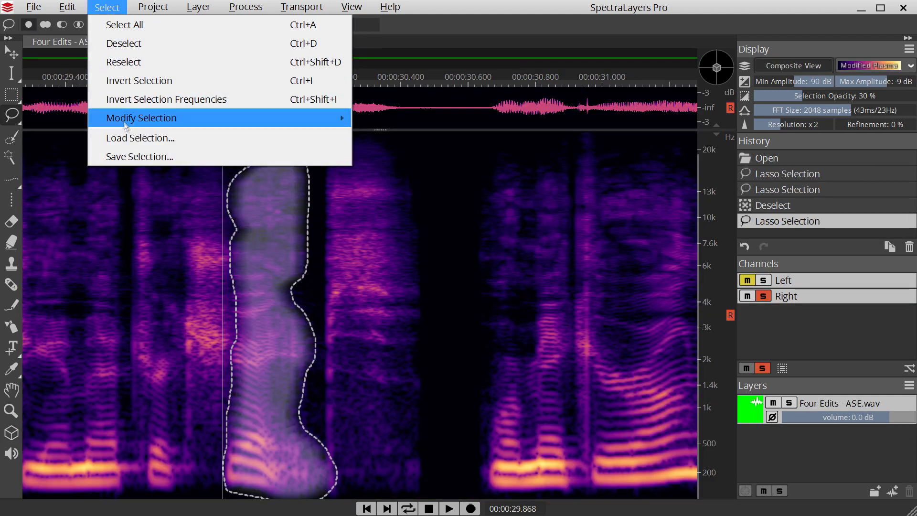
pyautogui.scroll(-1, 417, 260)
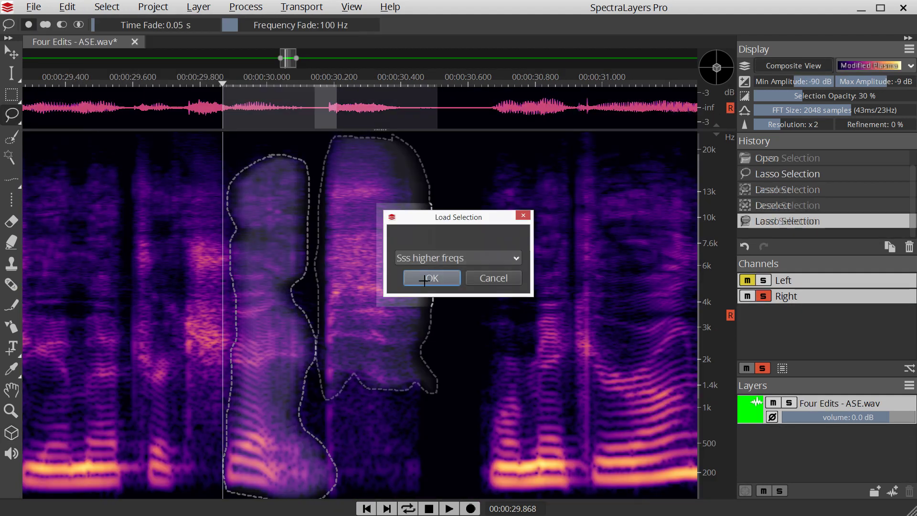